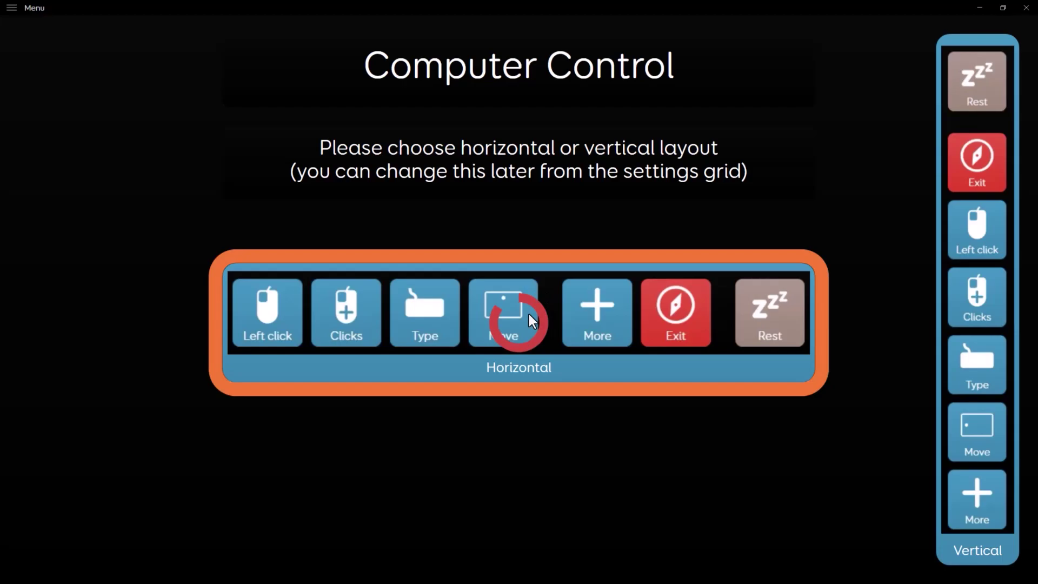
# - Switch to the Horizontal Computer Control toolbar and launch Calculator from the taskbar with Left click
pyautogui.moveTo(528, 312)
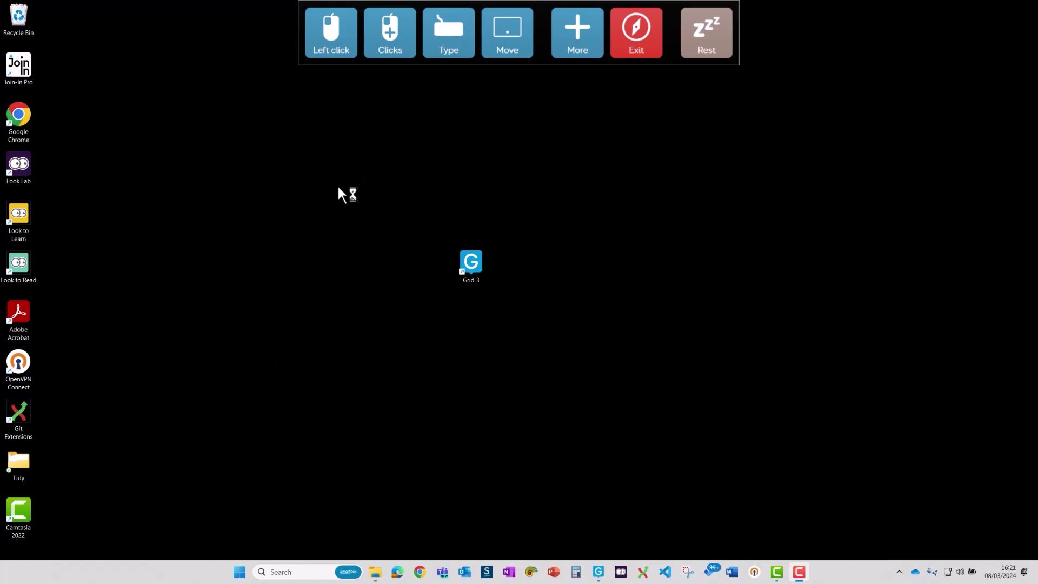
pyautogui.click(334, 39)
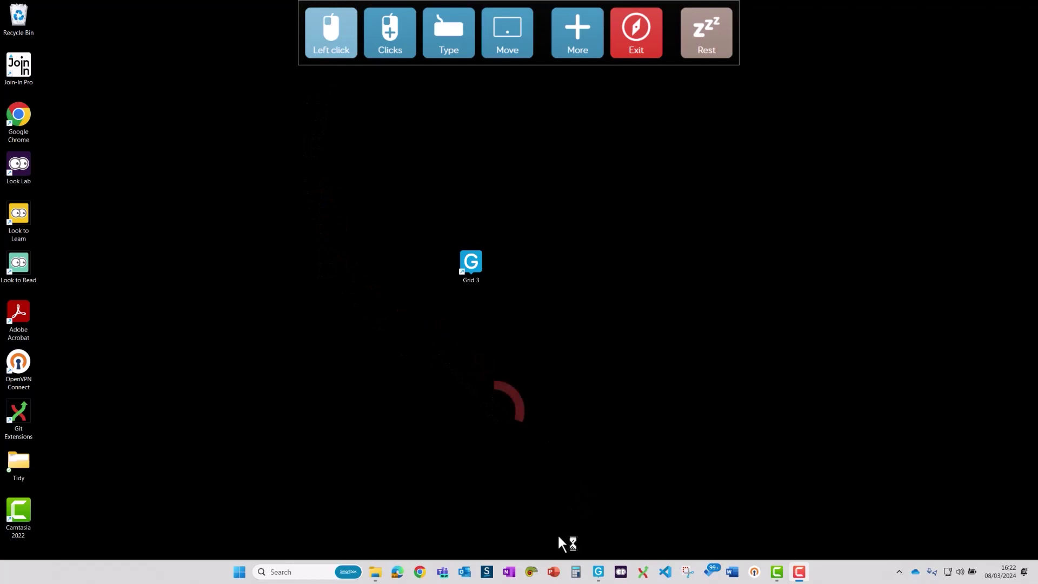
pyautogui.click(577, 574)
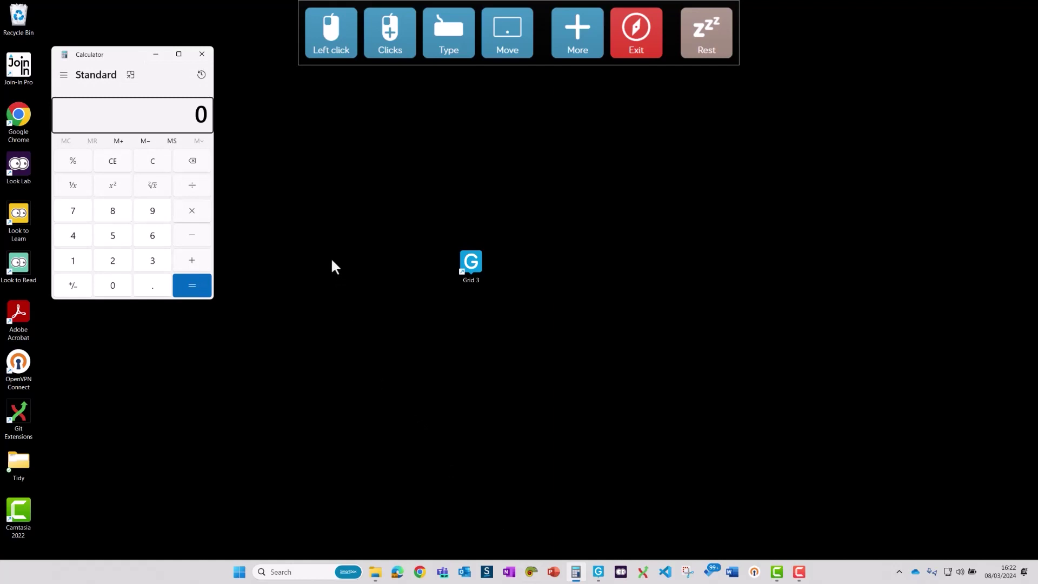
# - Bring up the typing keyboard, move it to the bottom of the screen, and show its 123 page
pyautogui.click(447, 38)
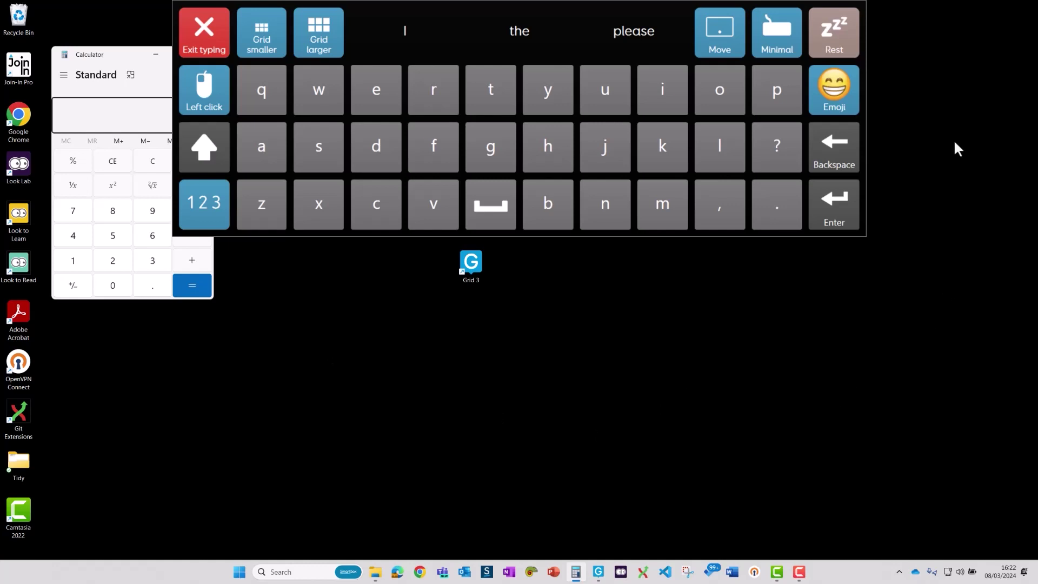
pyautogui.click(716, 36)
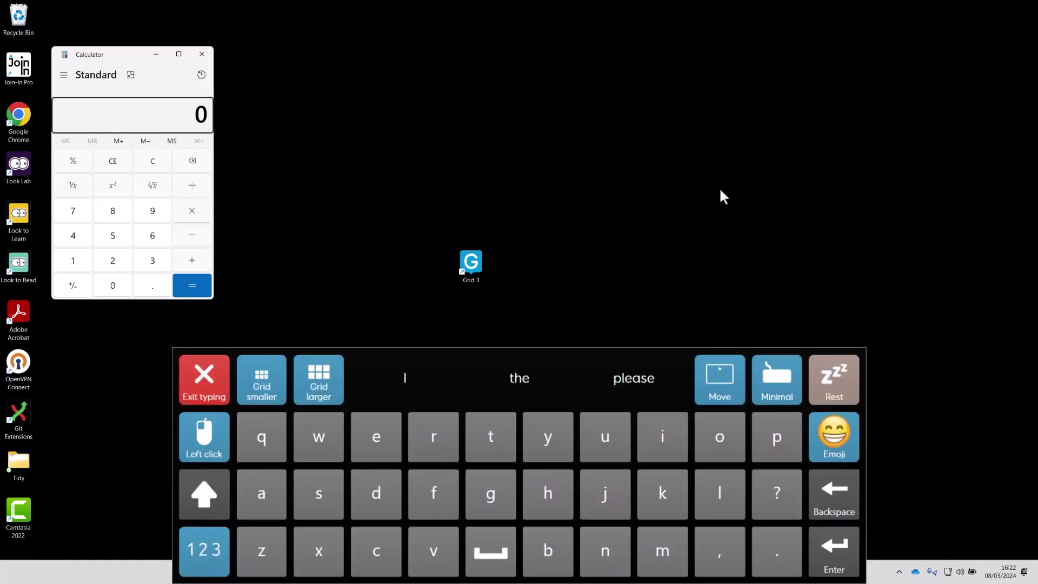
pyautogui.click(197, 554)
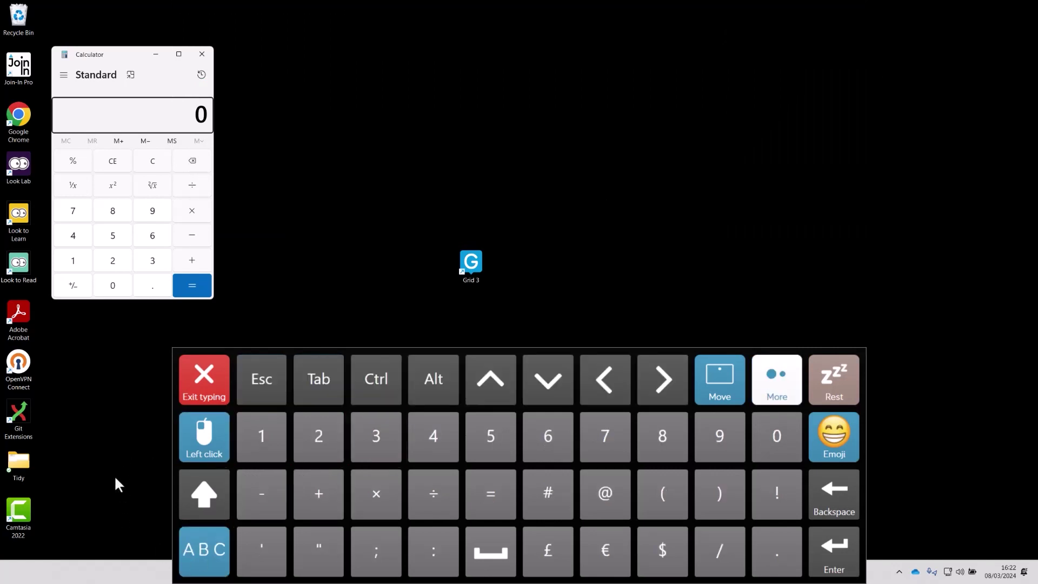
# - Compute 12 × 3 = 36 in Calculator using keyboard keys 1, 2, 3, Enter and a Left-clicked ×
pyautogui.click(257, 433)
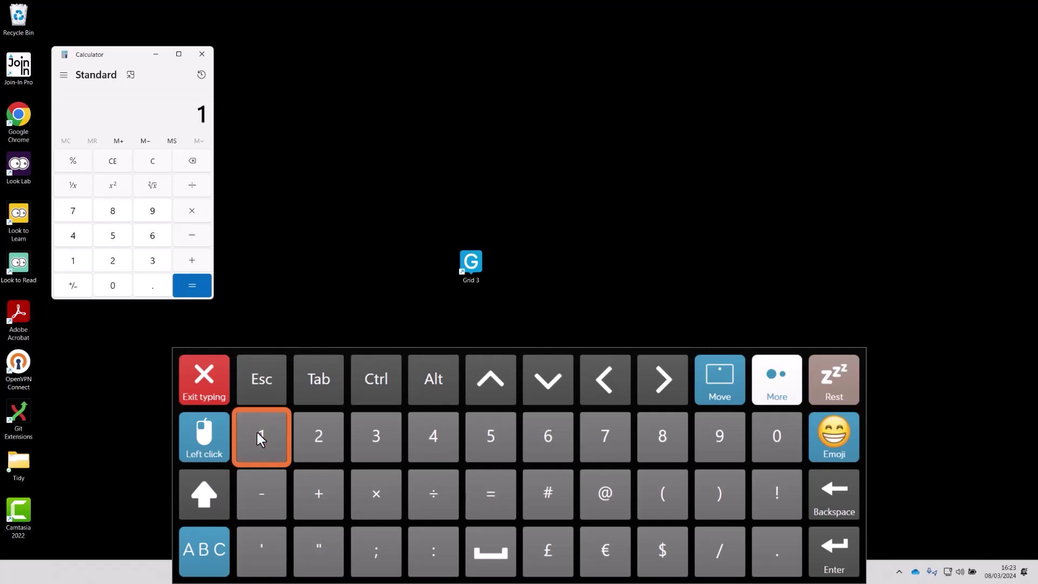
pyautogui.click(324, 426)
pyautogui.click(201, 437)
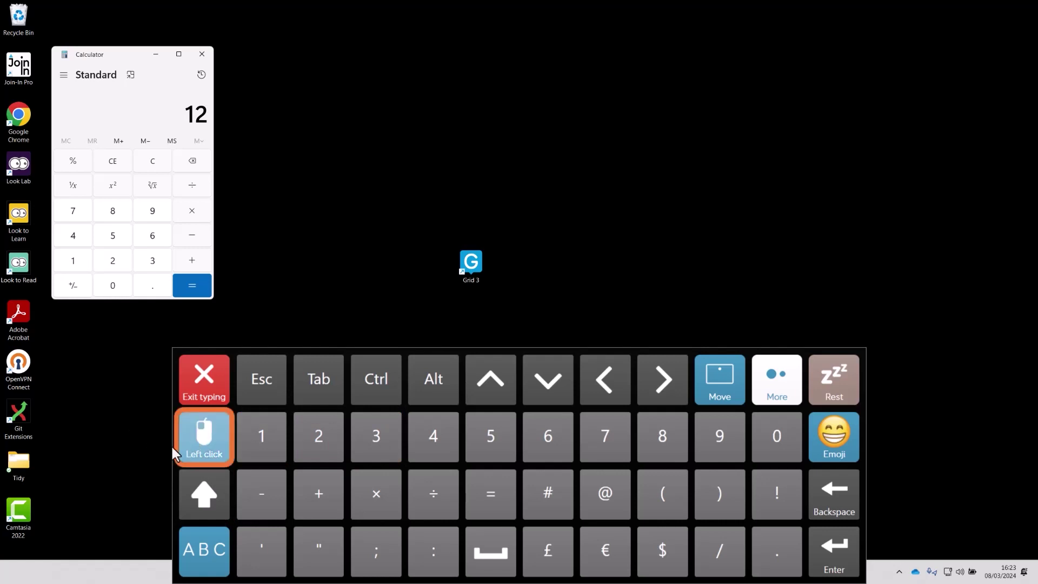
pyautogui.click(193, 211)
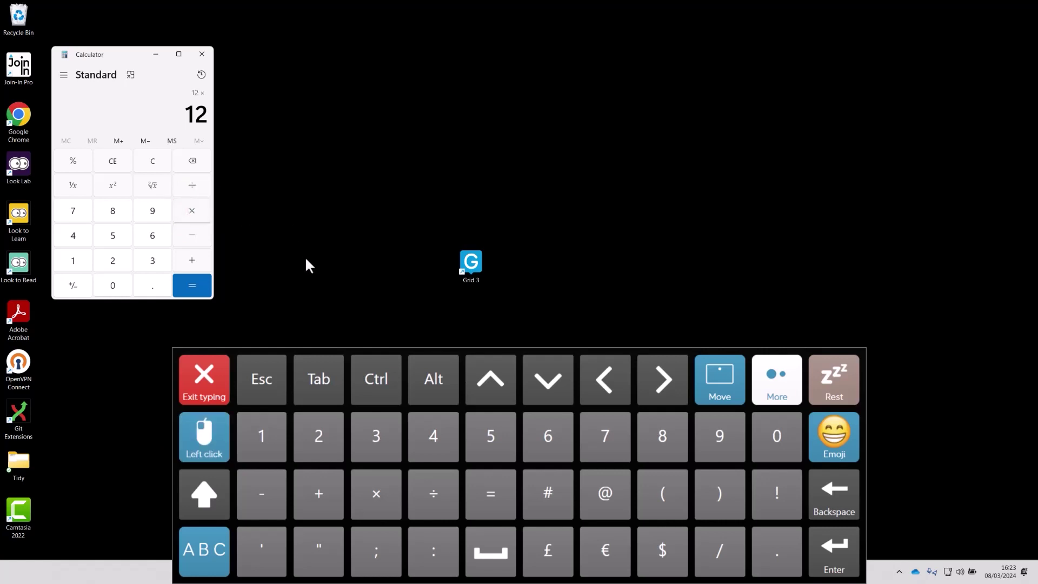
pyautogui.click(379, 437)
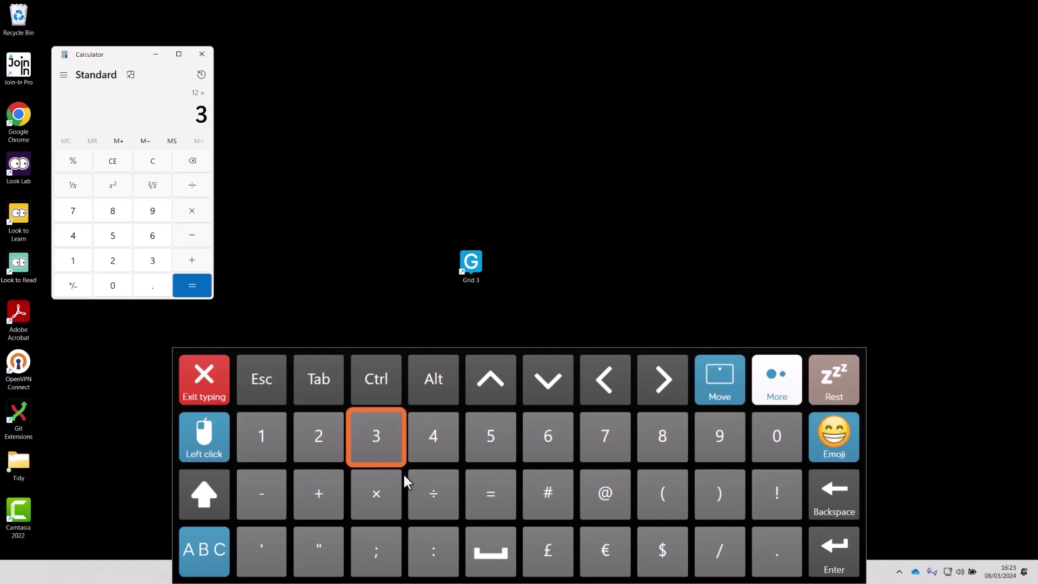
pyautogui.click(836, 553)
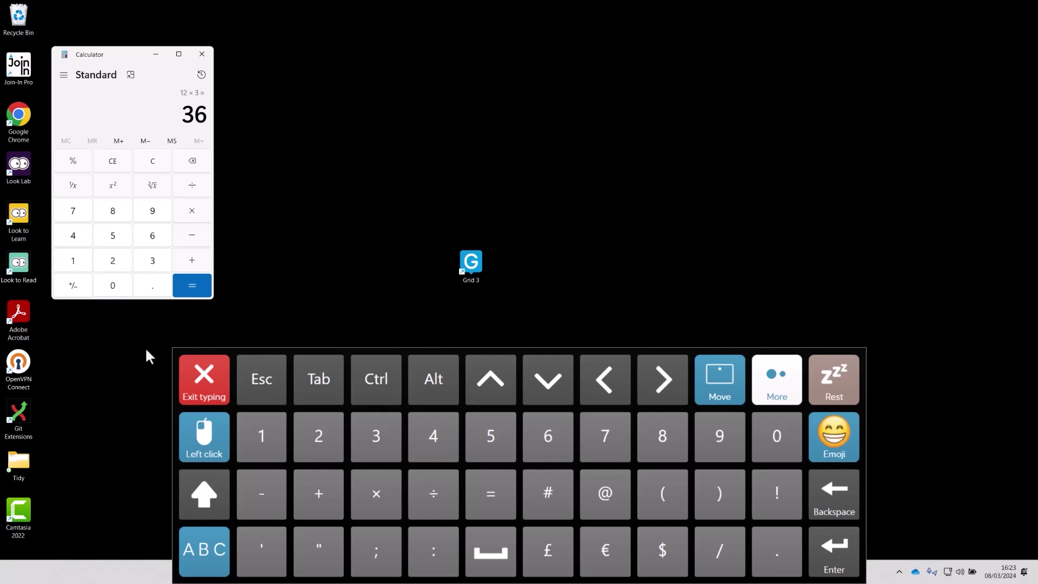
pyautogui.click(201, 436)
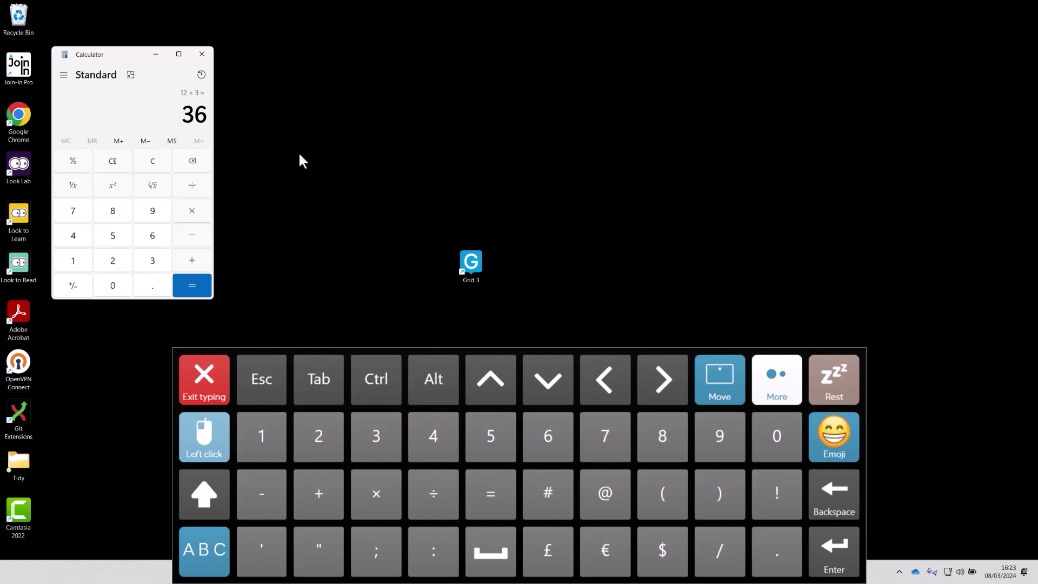
# - Close Calculator, exit the typing keyboard, view the Clicks options, then return to the main toolbar
pyautogui.click(204, 57)
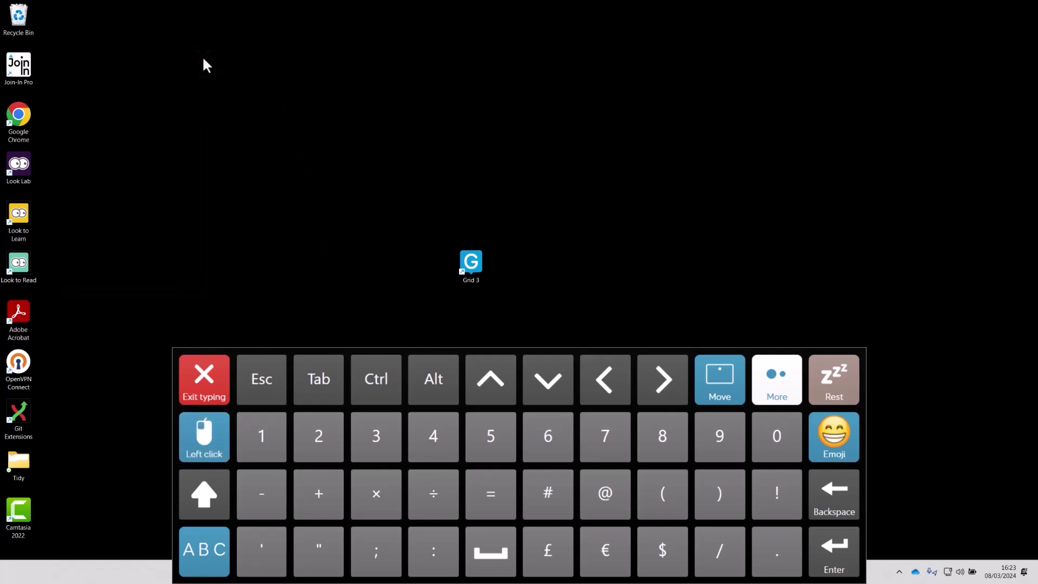
pyautogui.click(203, 378)
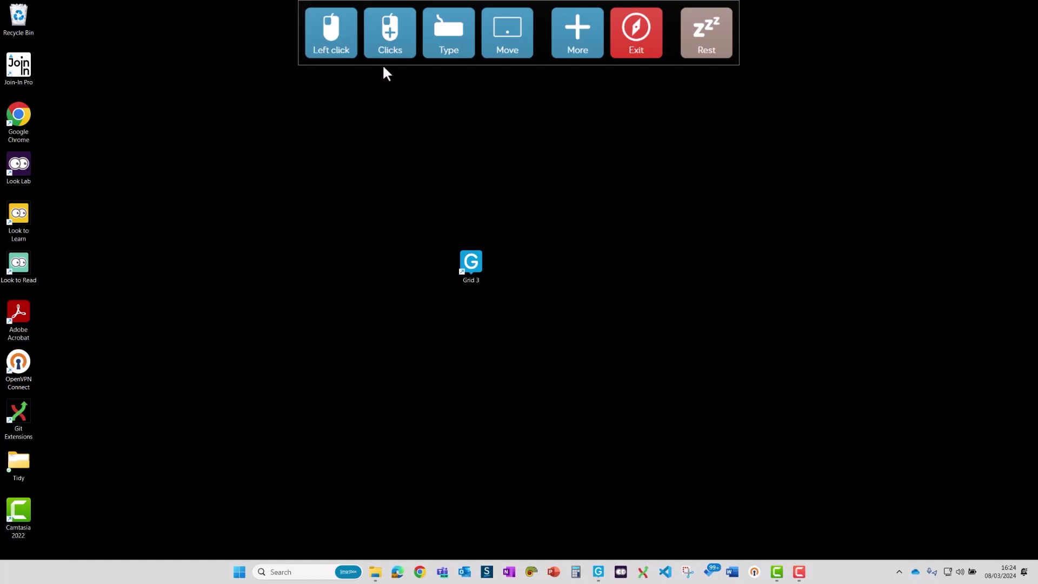
pyautogui.click(392, 34)
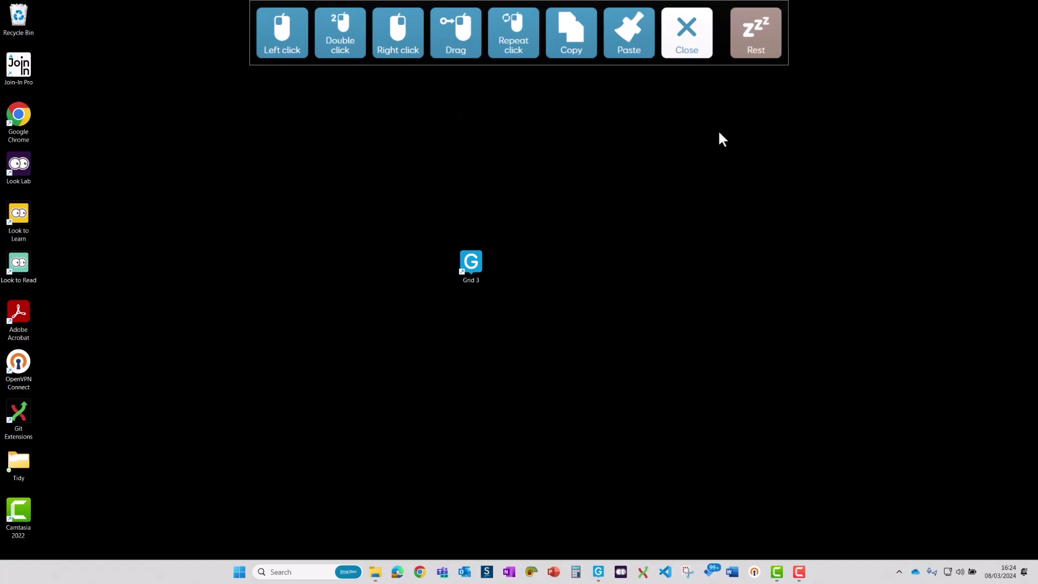
pyautogui.click(686, 40)
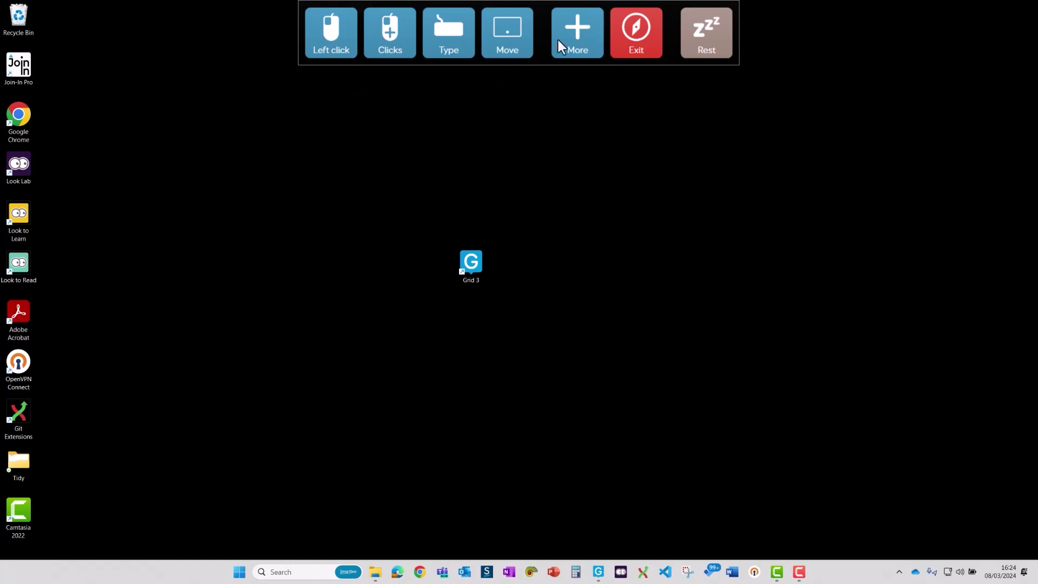
# - Show the toolbar's Web page via More, with Edge, Back, Forward, Search and URL commands
pyautogui.click(577, 33)
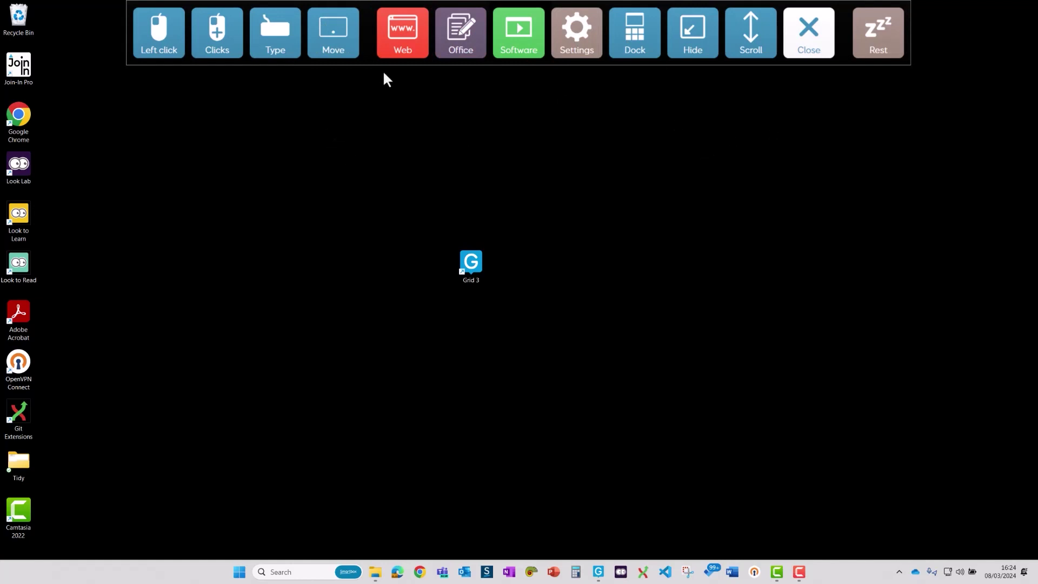
pyautogui.click(402, 38)
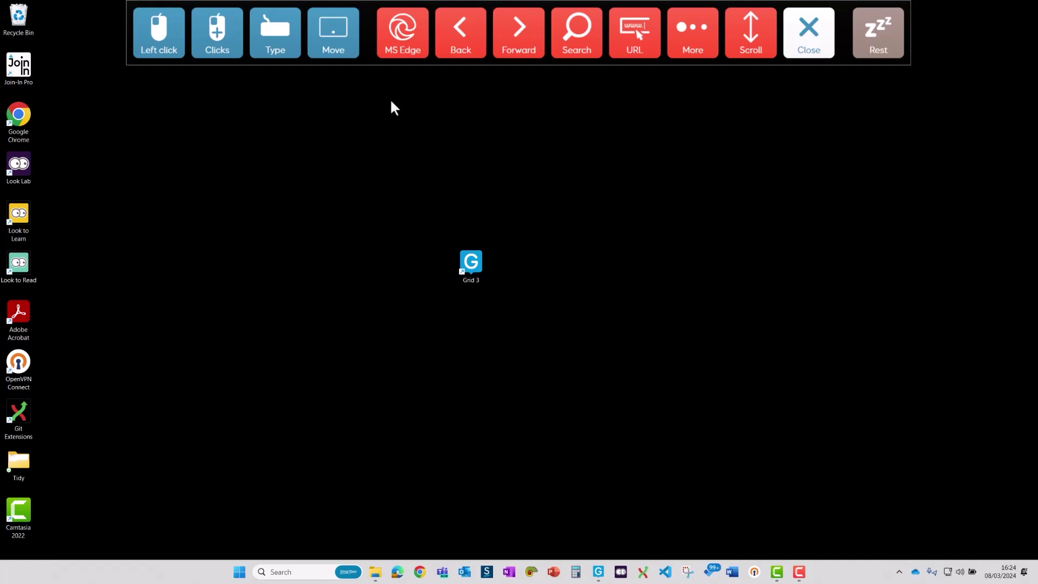
# - Launch MS Edge on Google, move the toolbar to the bottom, and open Edge's Favourites panel
pyautogui.click(407, 37)
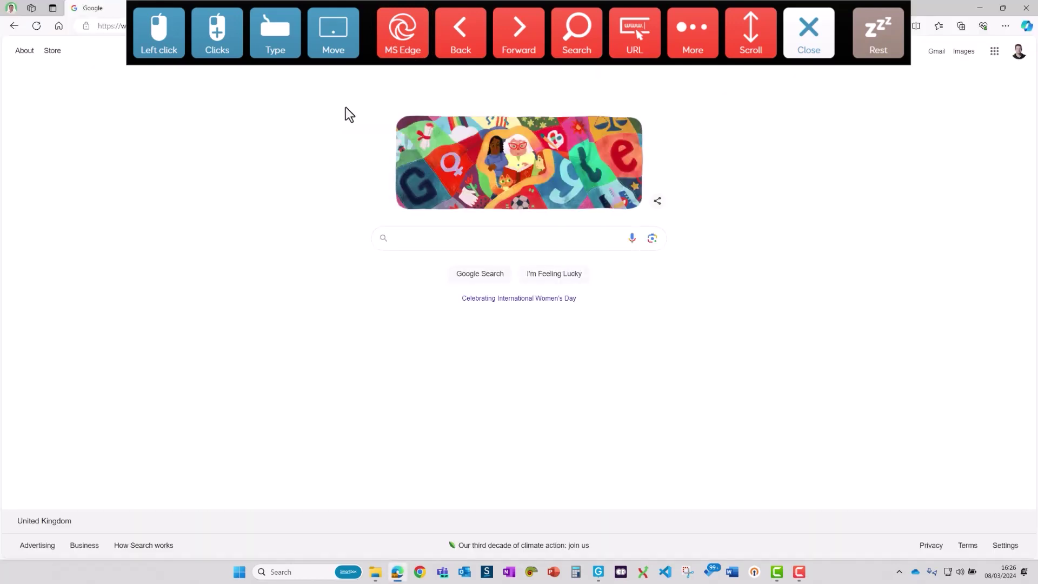
pyautogui.click(332, 31)
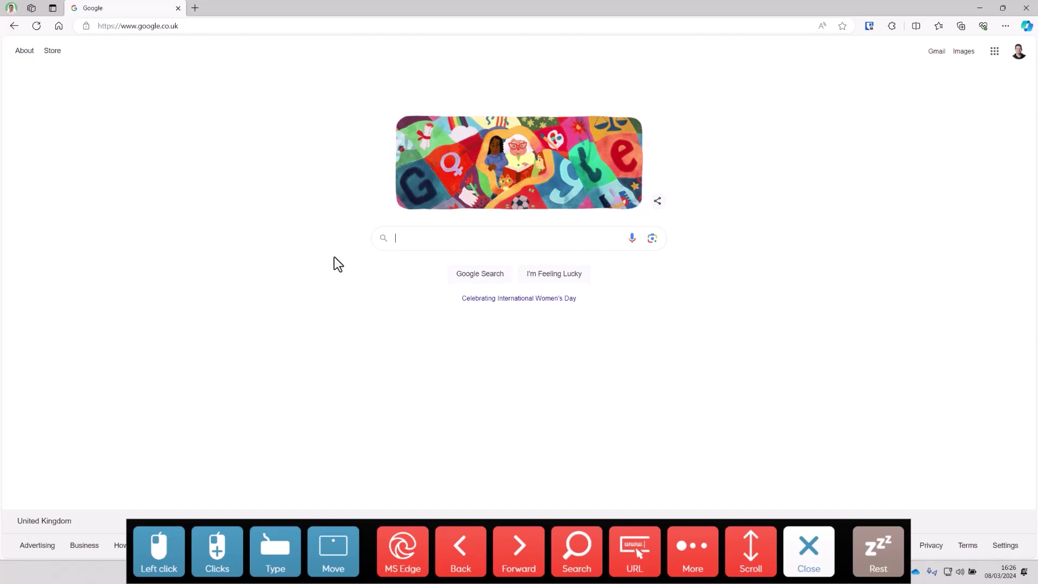
pyautogui.click(162, 562)
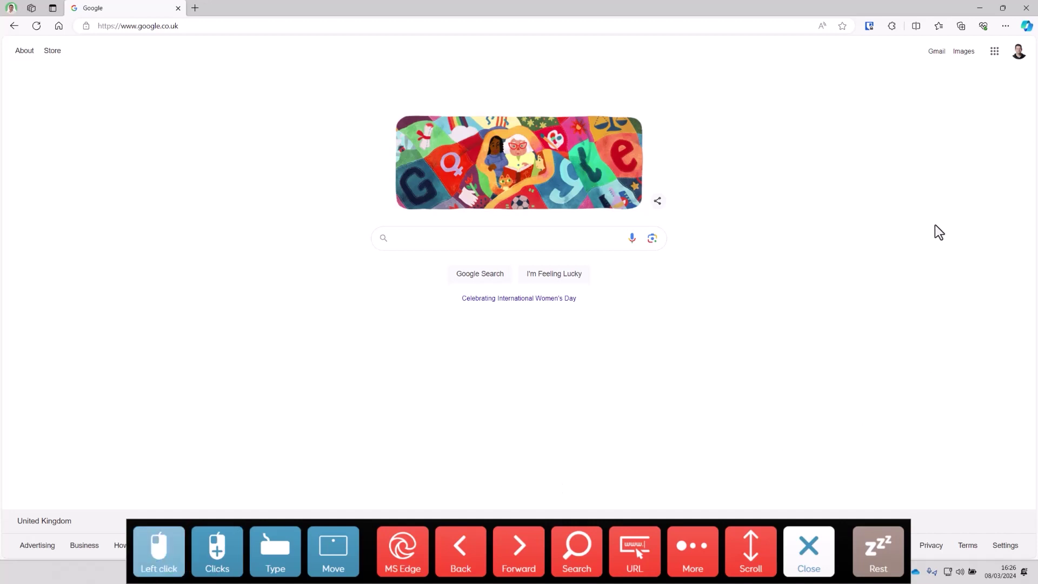
pyautogui.click(938, 26)
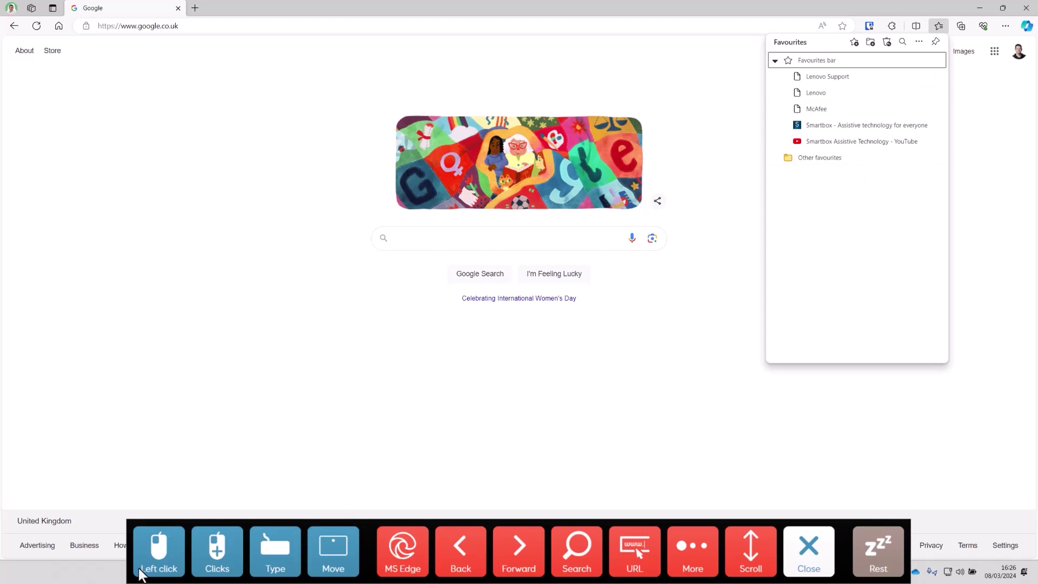
# - Open the Smartbox favourite, then scroll the page down at Med speed and stop scrolling
pyautogui.click(160, 554)
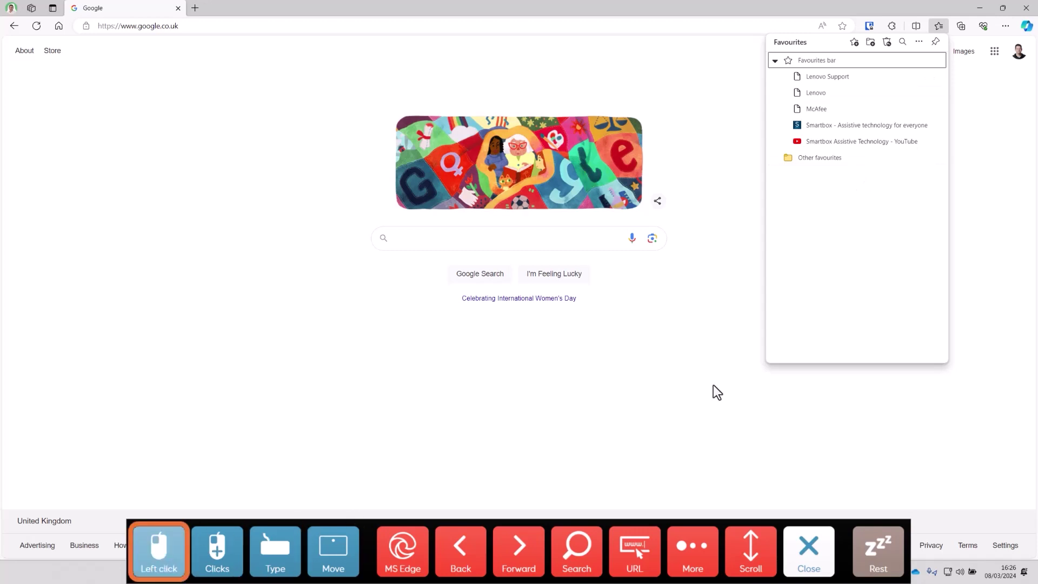
pyautogui.click(889, 127)
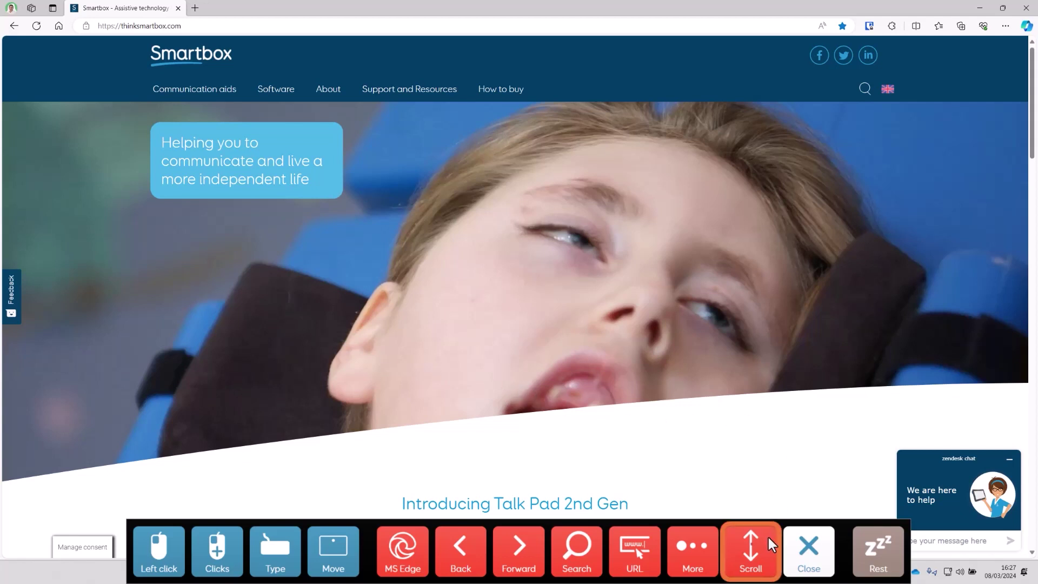
pyautogui.click(758, 556)
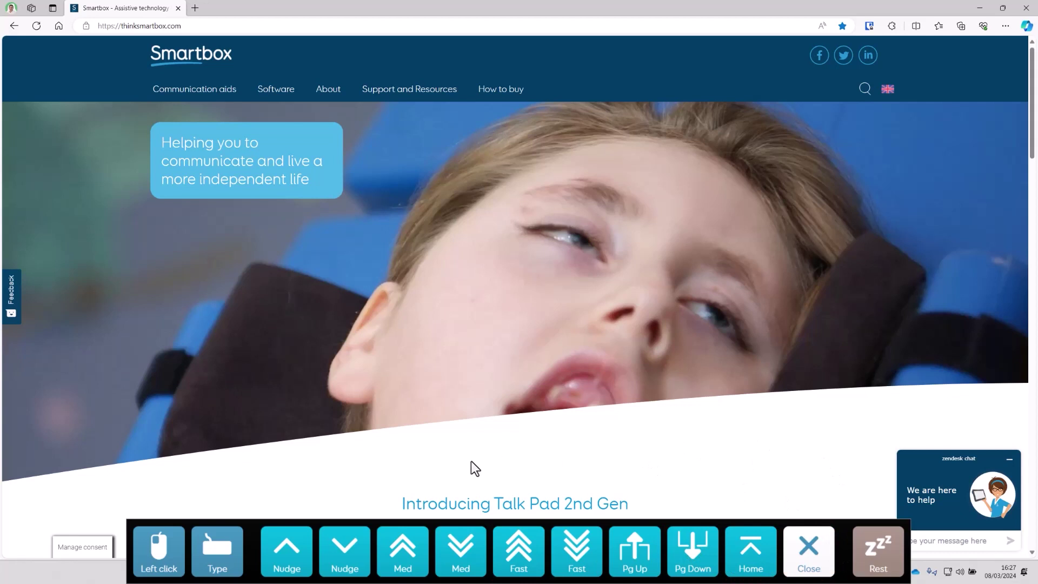
pyautogui.click(460, 551)
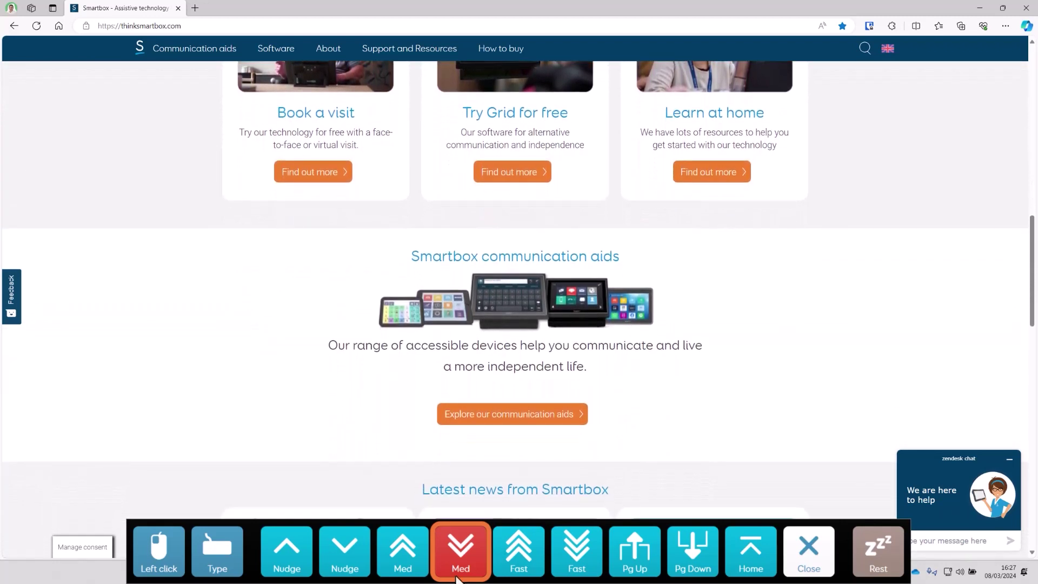
pyautogui.click(446, 547)
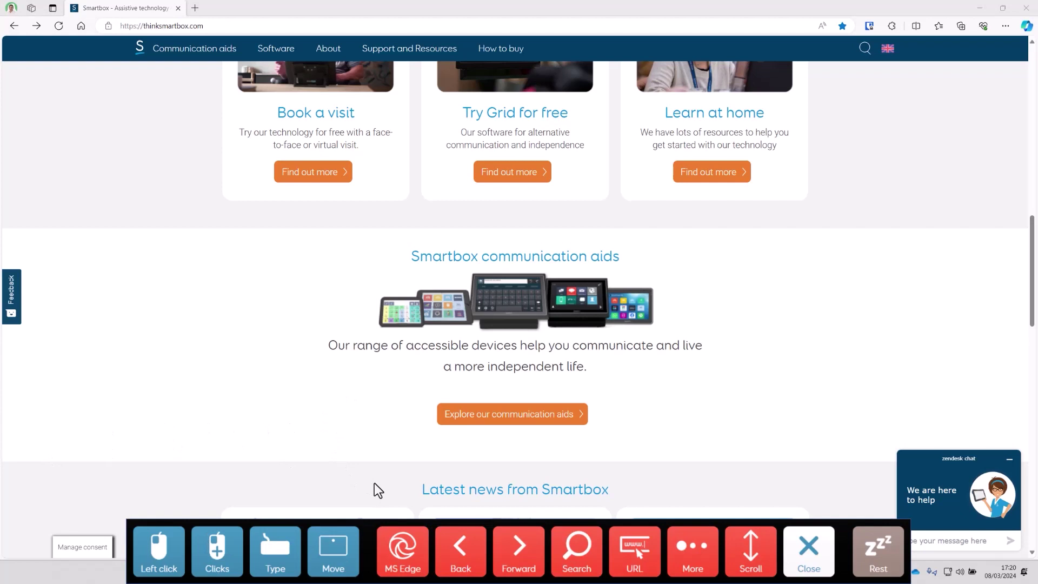
# - Go through the toolbar's More and Office pages to launch a blank Word Document1
pyautogui.click(814, 558)
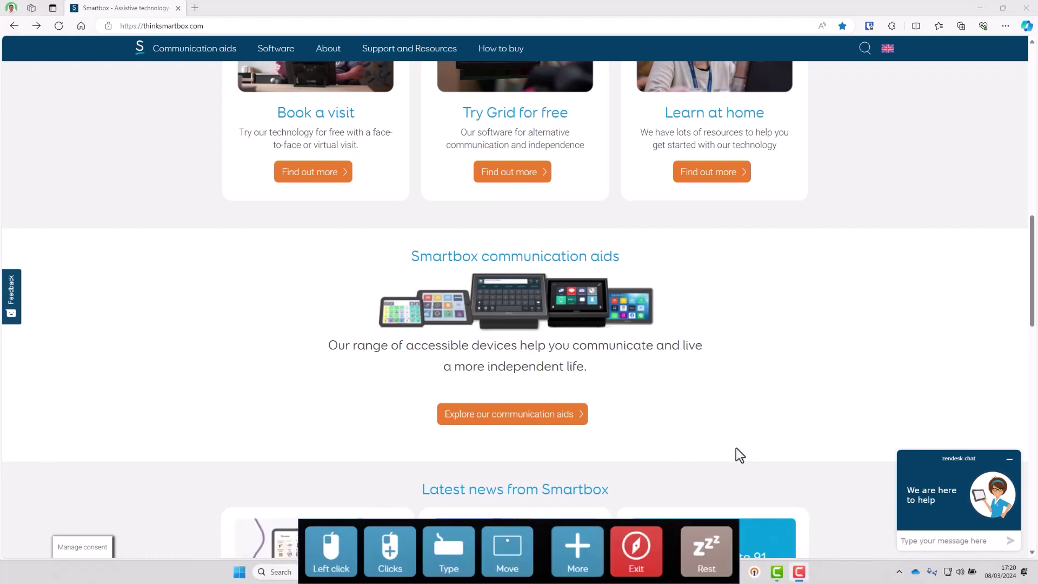
pyautogui.click(589, 552)
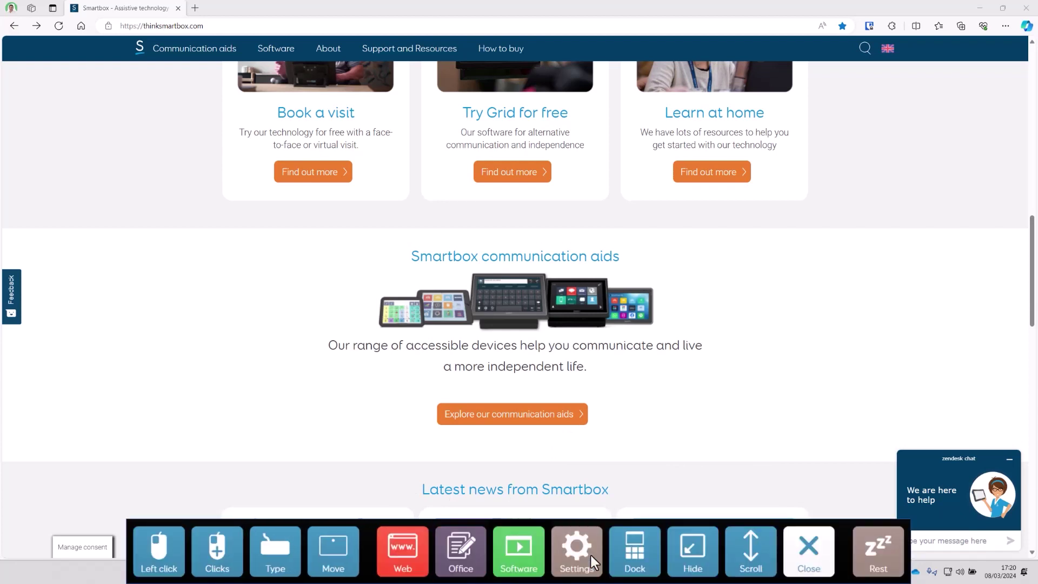
pyautogui.click(461, 551)
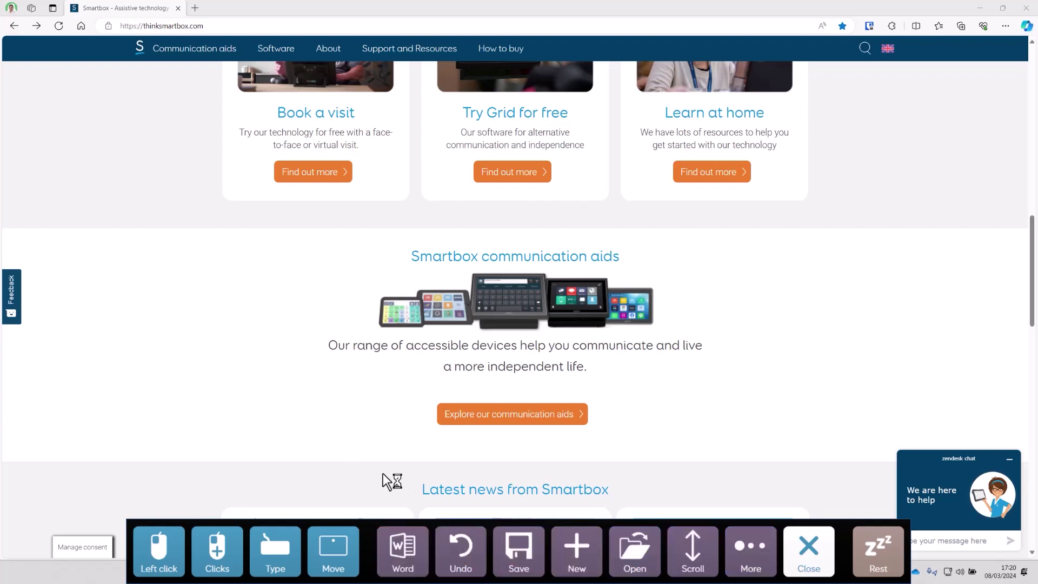
pyautogui.click(407, 553)
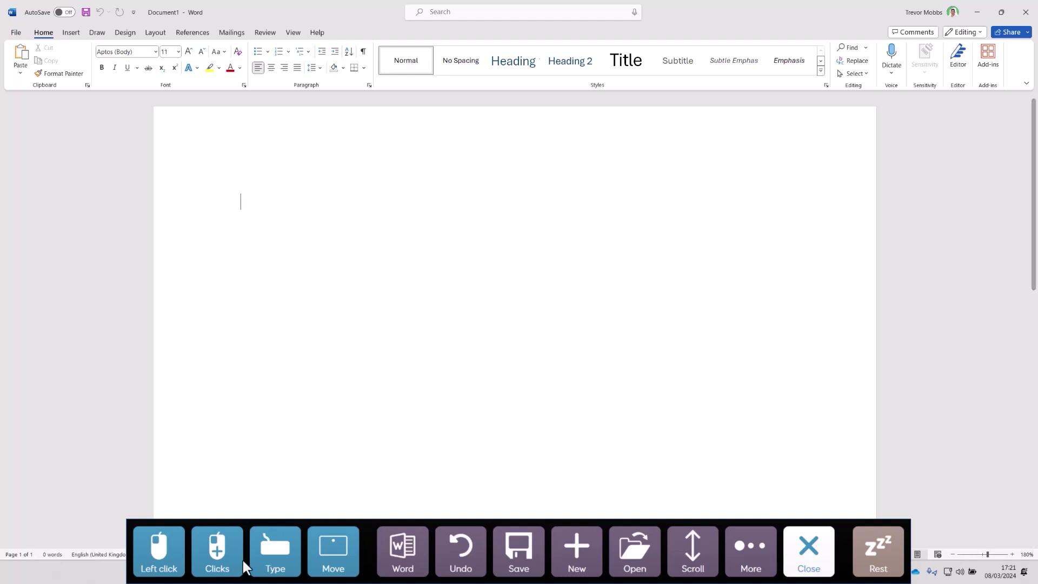
# - Type 'Hello' into Word with Shift, H, e, l and the Hello word prediction
pyautogui.click(277, 549)
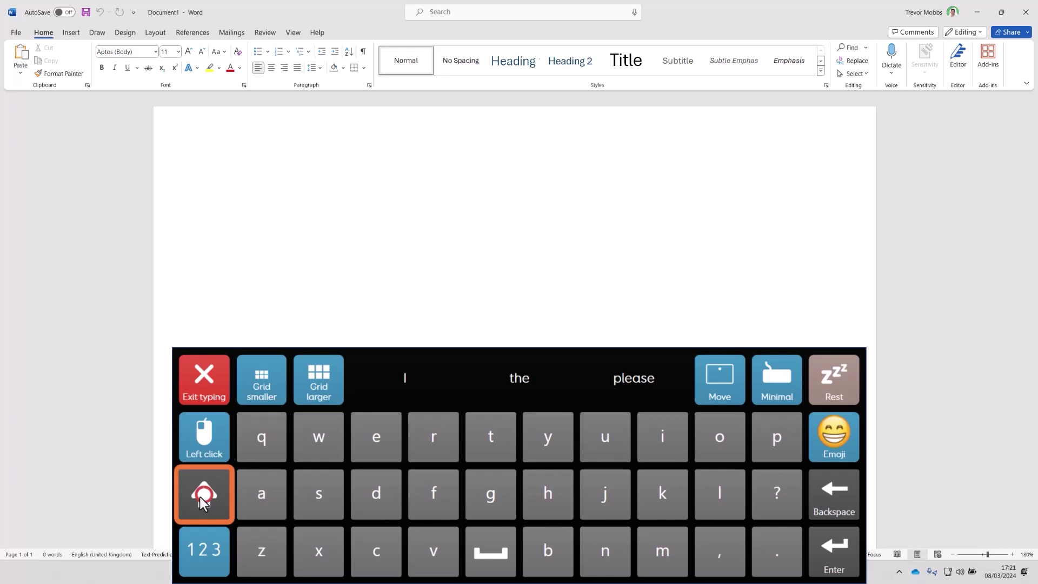
pyautogui.click(201, 497)
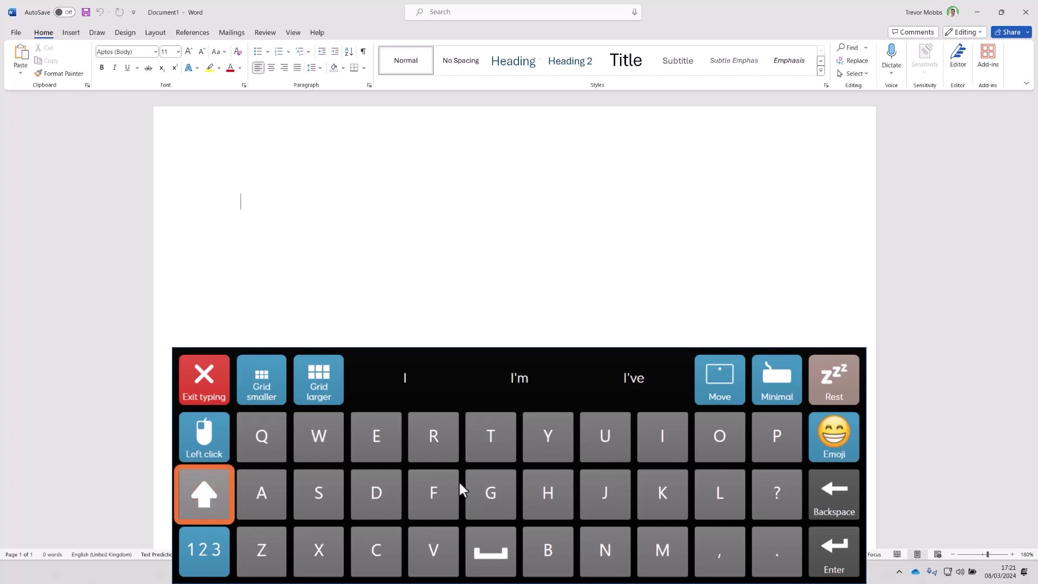
pyautogui.click(555, 487)
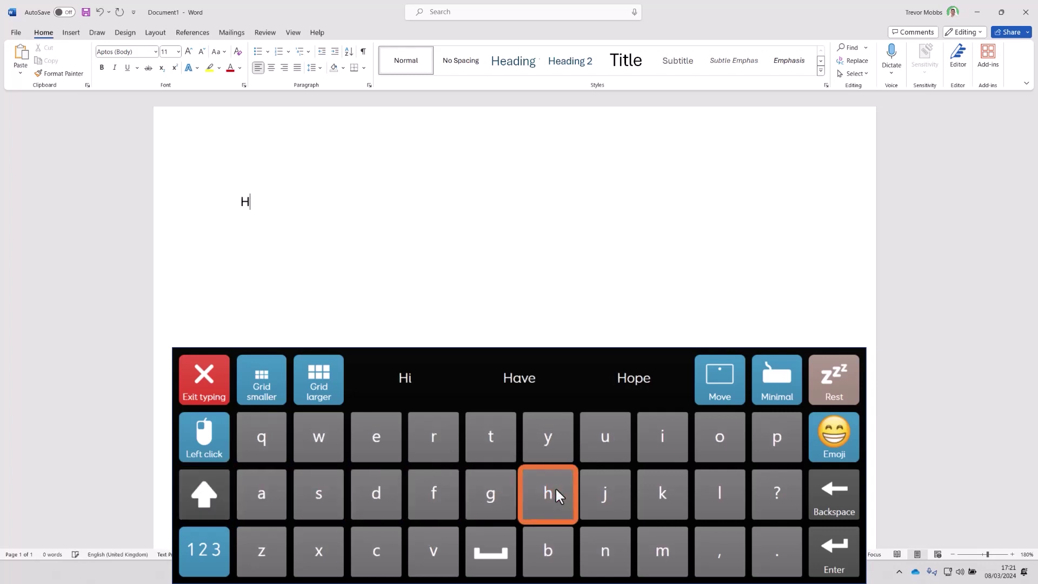
pyautogui.click(373, 436)
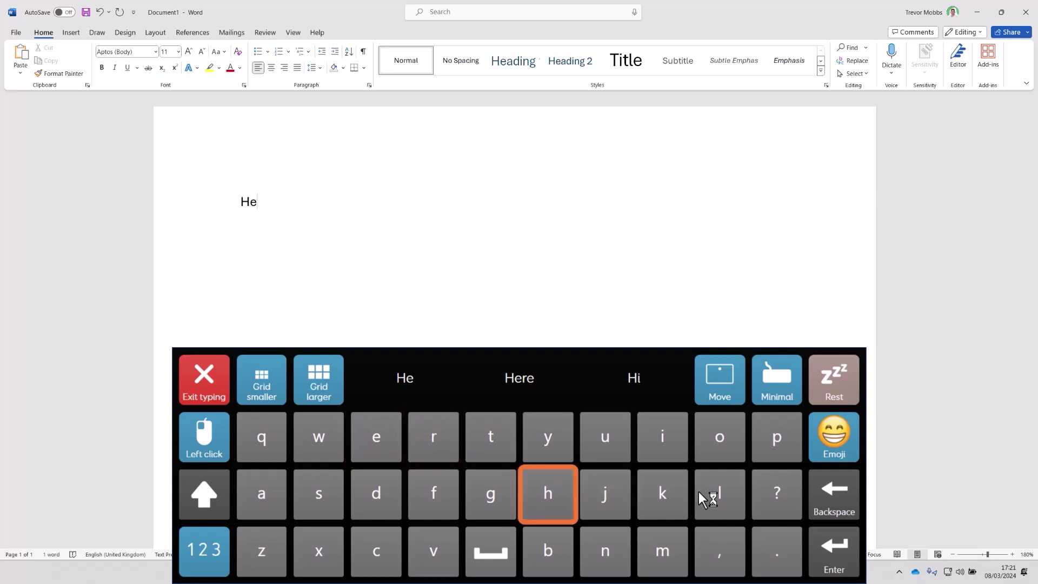
pyautogui.click(713, 493)
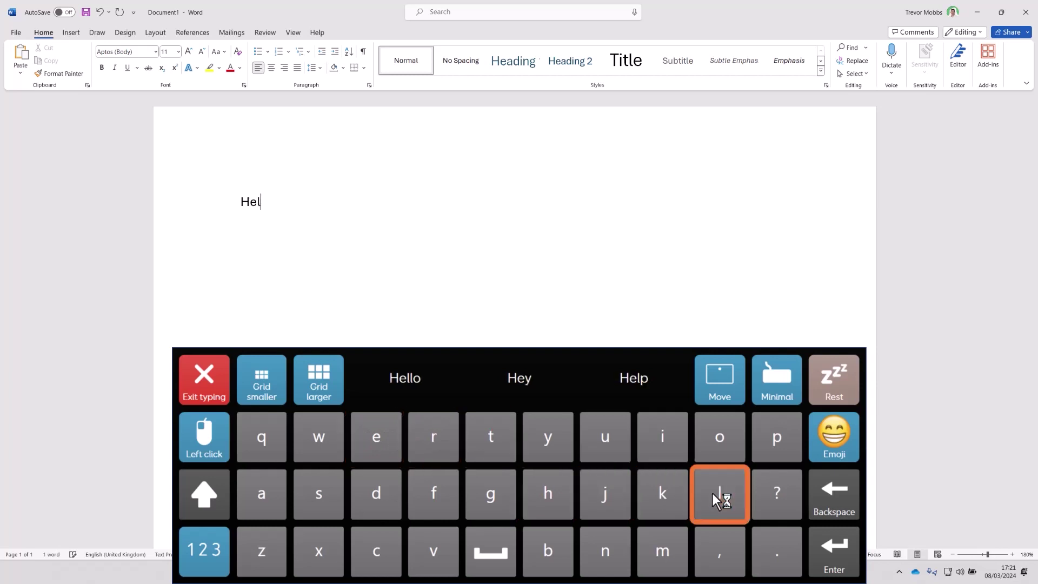
pyautogui.click(407, 378)
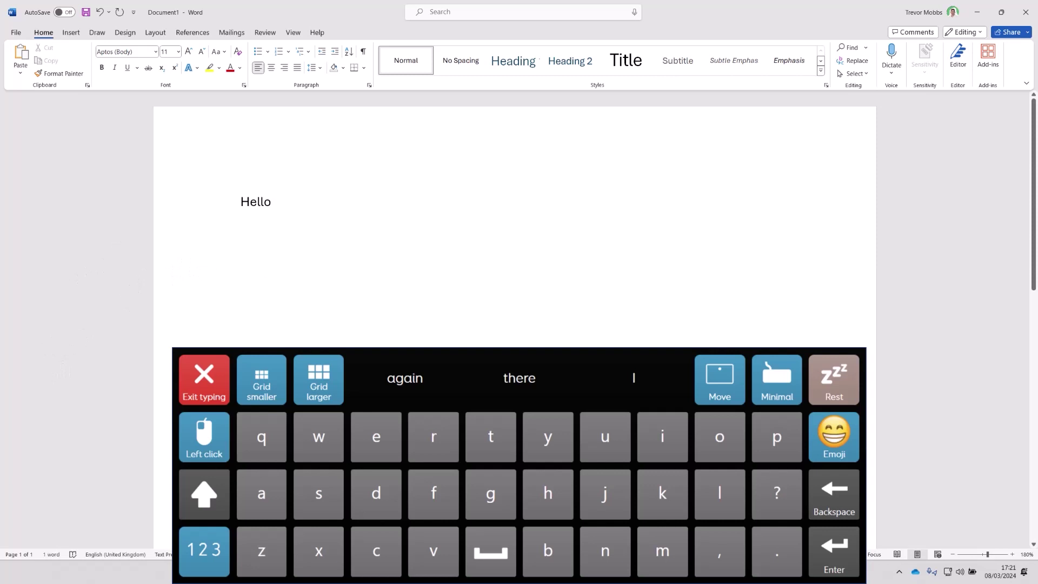
# - Try the keyboard's Grid smaller, Grid larger and Minimal layouts, then restore the Full layout
pyautogui.click(263, 379)
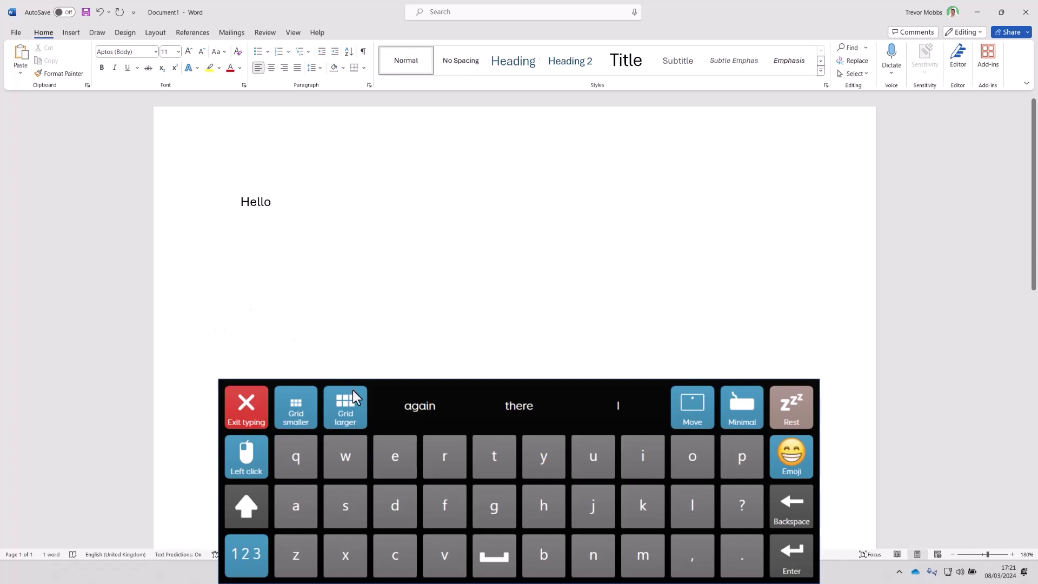
pyautogui.click(349, 403)
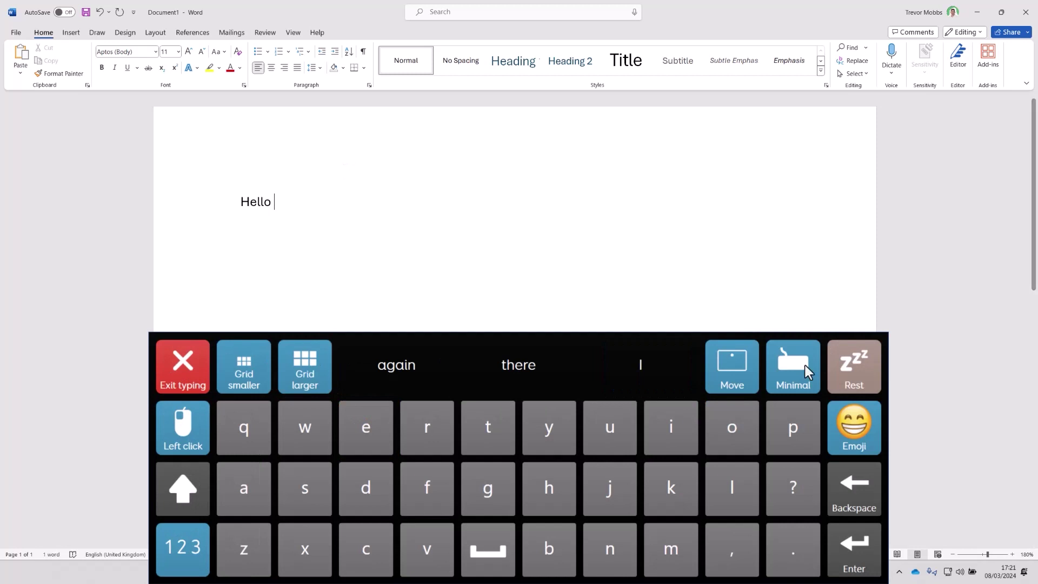
pyautogui.click(789, 364)
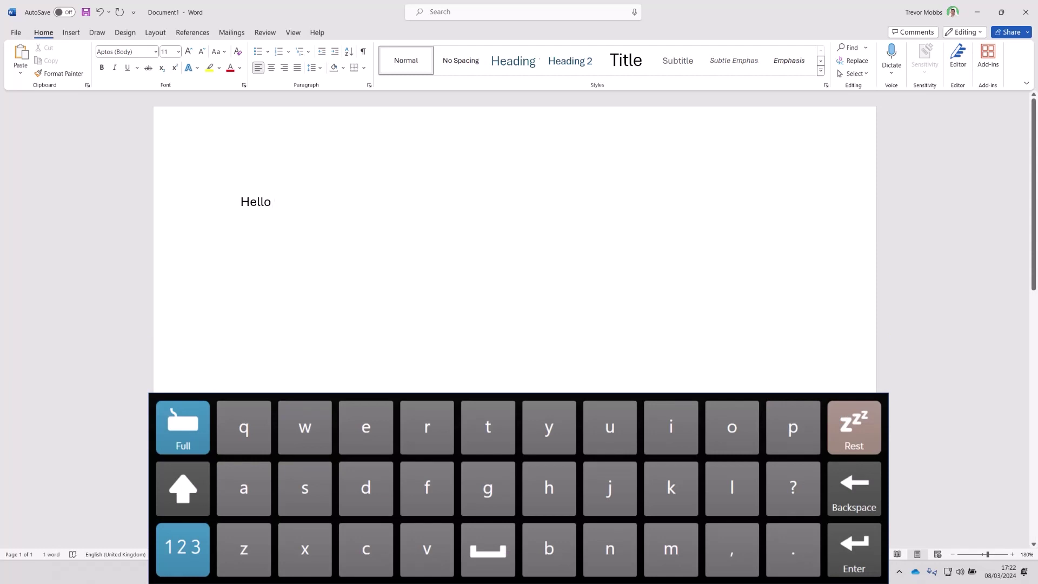
pyautogui.click(189, 428)
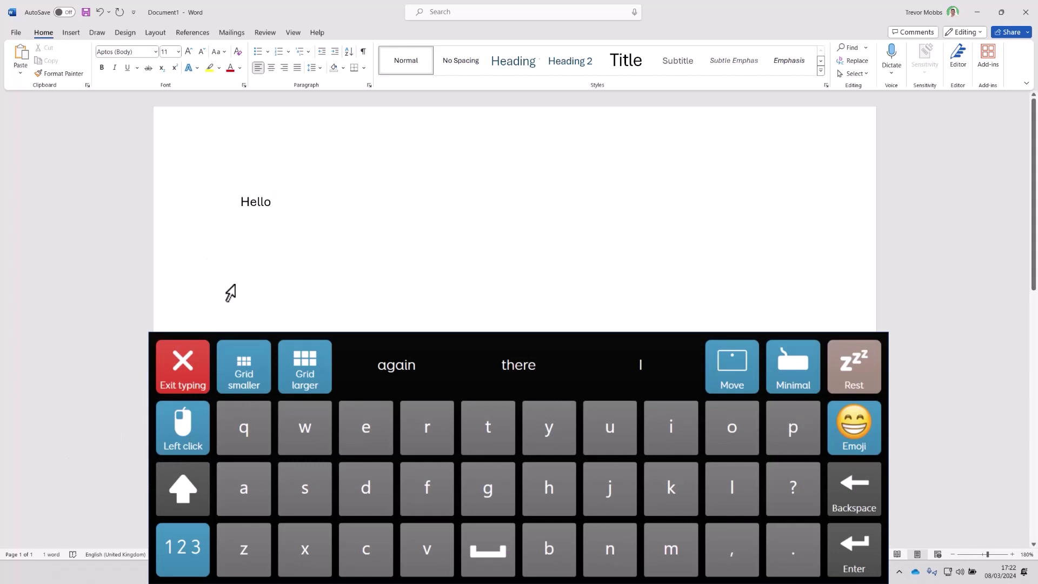
# - Insert a grinning-squint emoji after Hello in Word, then exit the typing keyboard
pyautogui.click(865, 432)
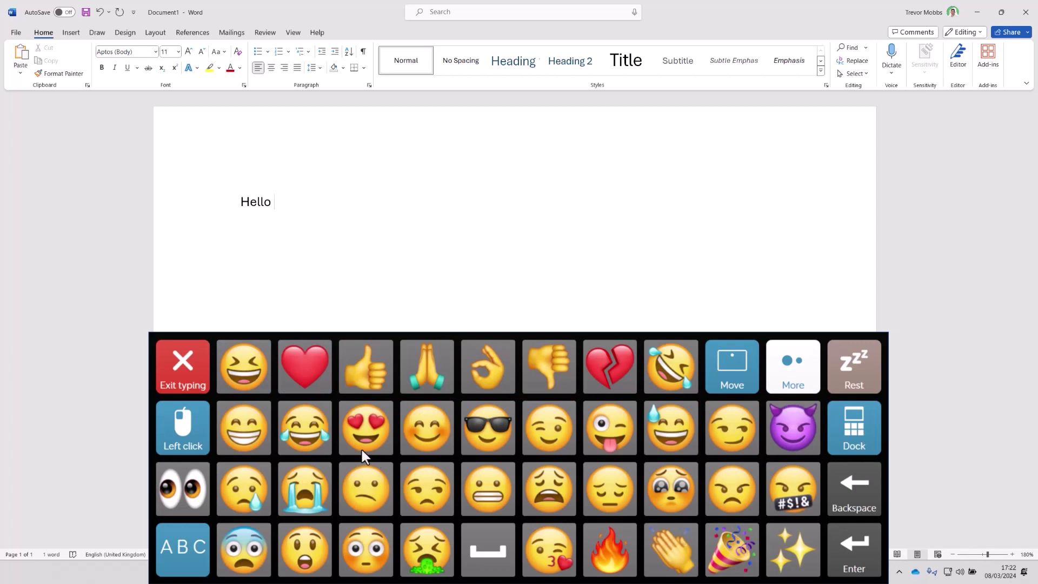
pyautogui.click(252, 366)
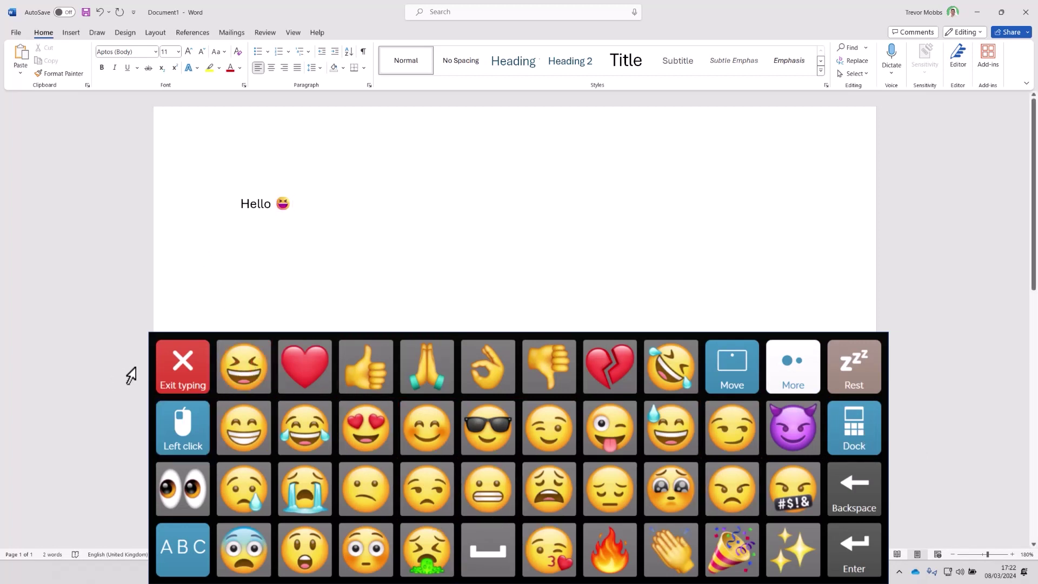
pyautogui.click(191, 360)
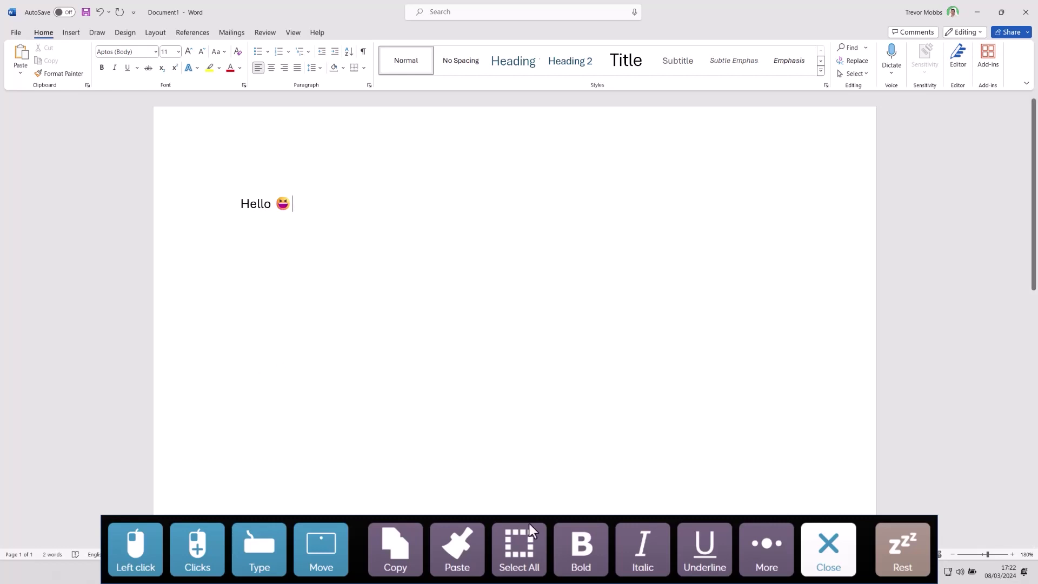
# - Select all, bold Hello and its emoji, and raise the font size to 16 pt
pyautogui.click(523, 552)
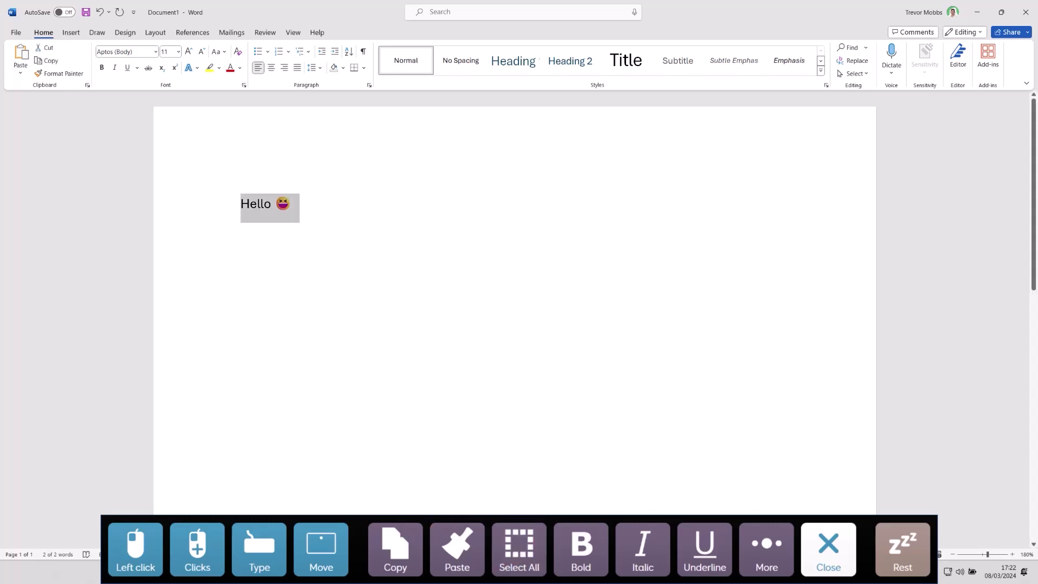
pyautogui.click(580, 551)
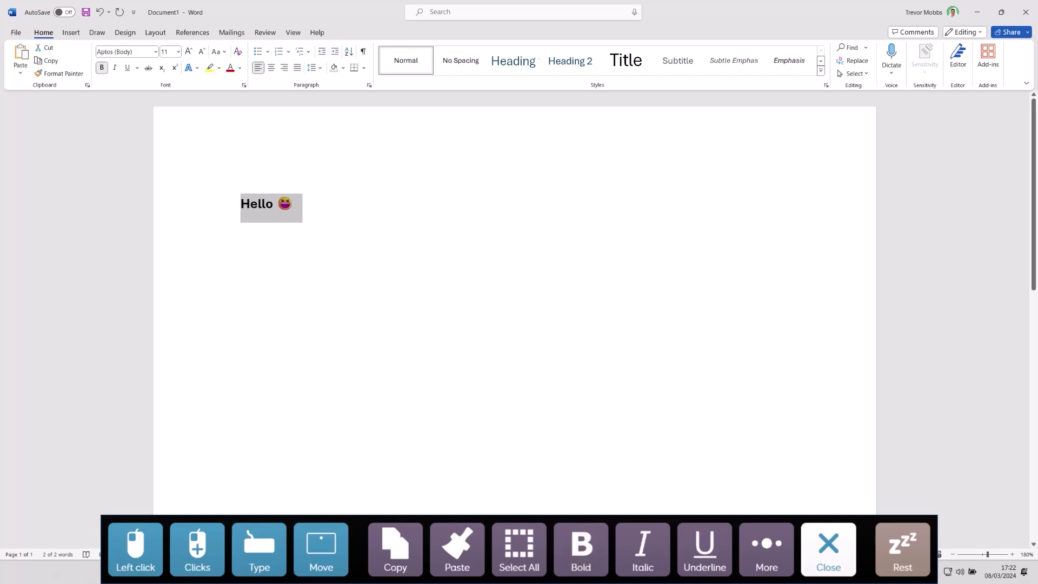
pyautogui.click(767, 551)
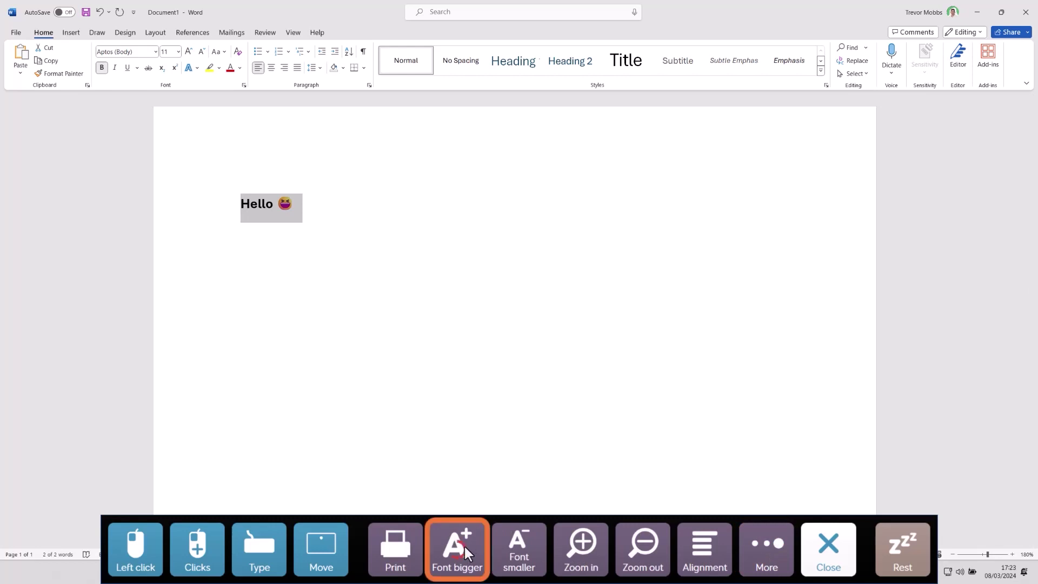
pyautogui.click(464, 544)
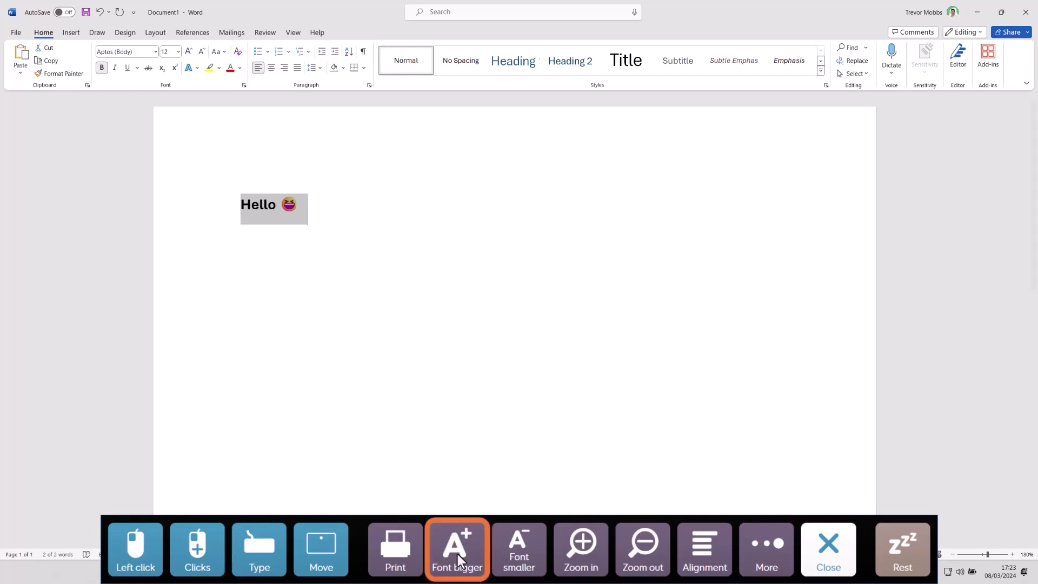
pyautogui.click(453, 547)
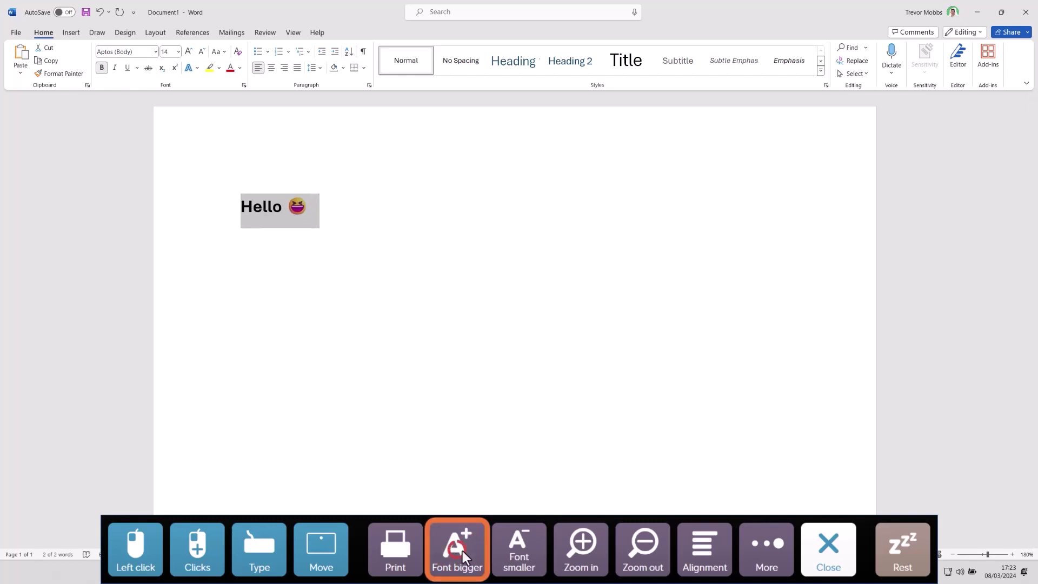
pyautogui.click(462, 551)
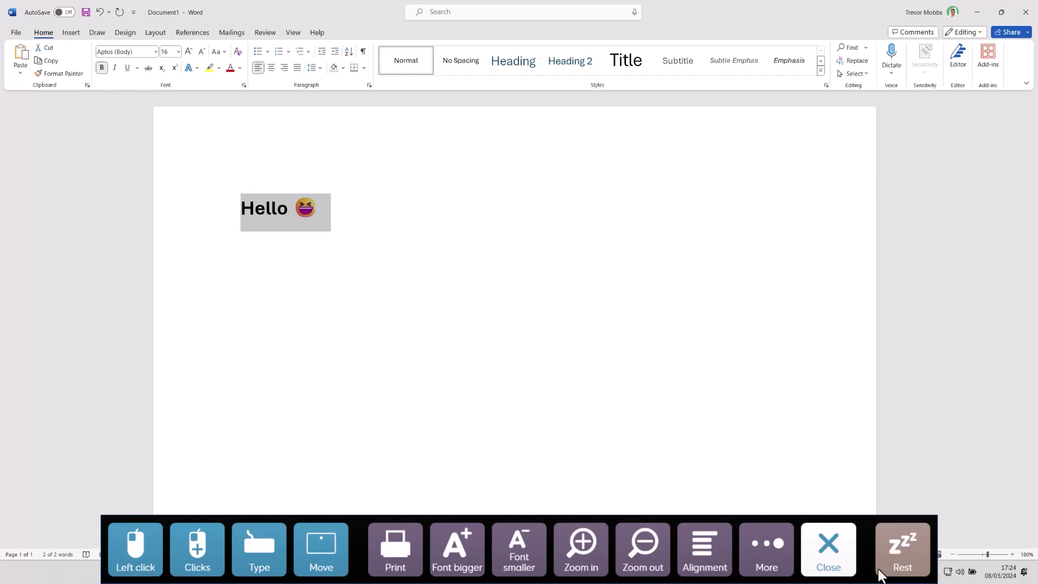
# - Exit Computer Control from the Word toolbar and choose Grid Explorer to return home
pyautogui.click(828, 545)
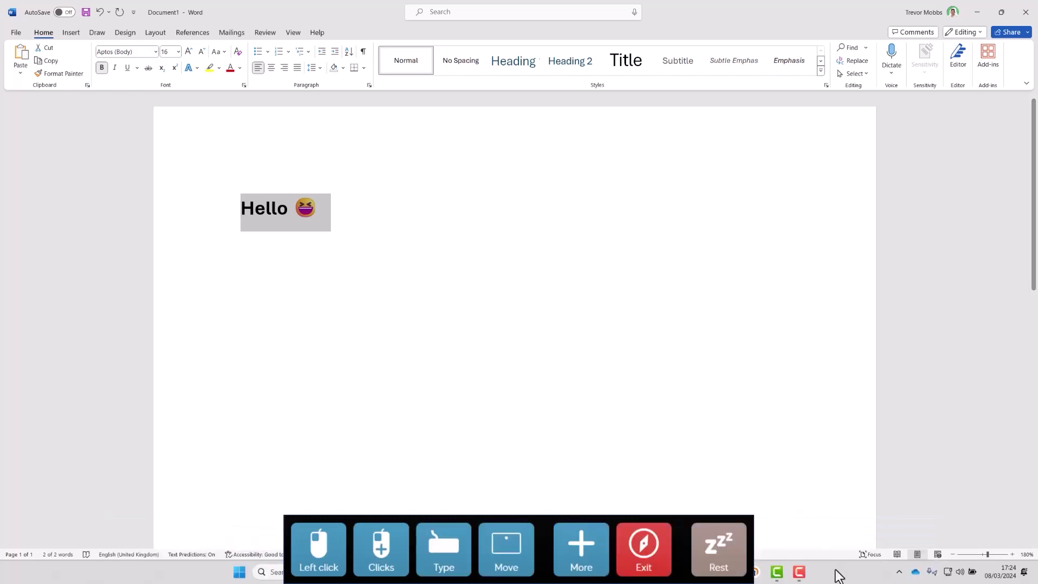
pyautogui.click(643, 548)
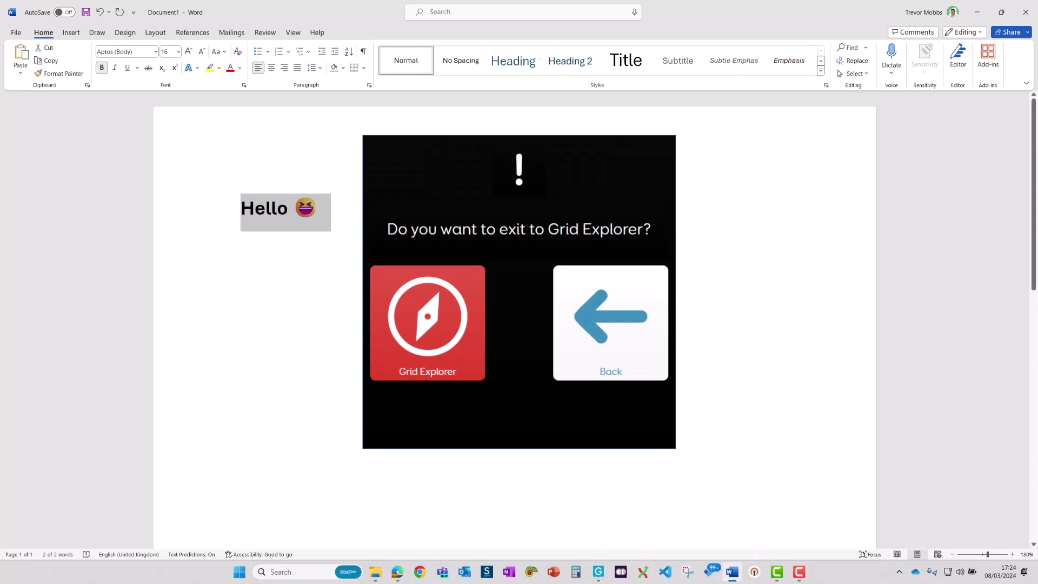
pyautogui.click(441, 320)
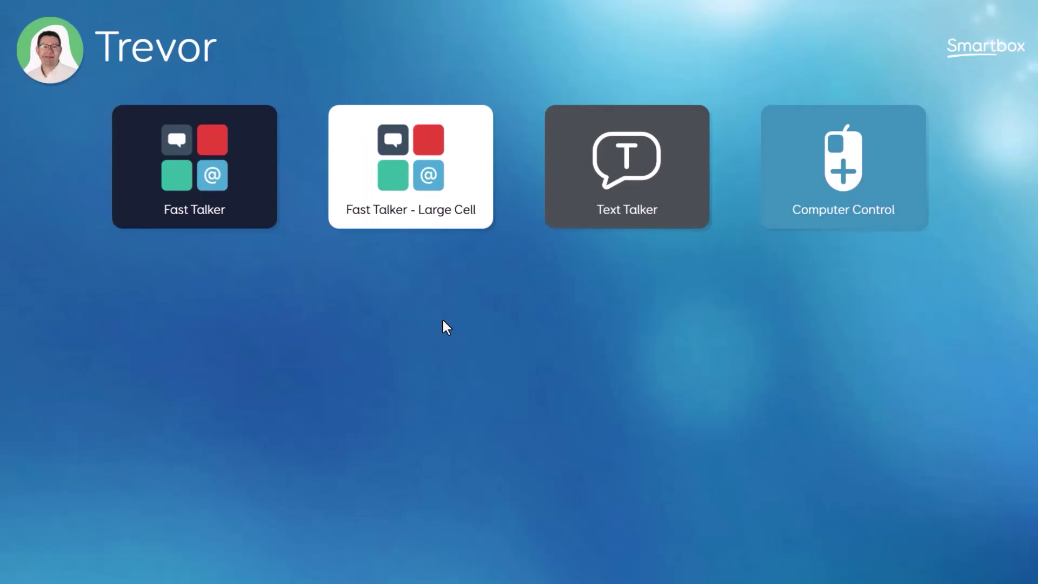